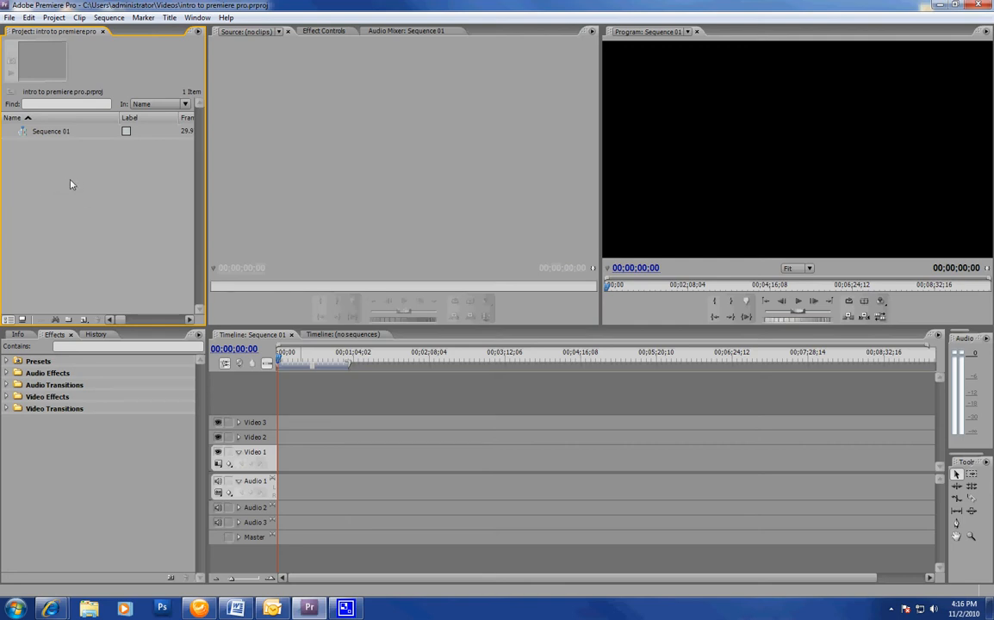
# - Import the MAH00139.MP4 video from the Videos library into the project
pyautogui.click(9, 18)
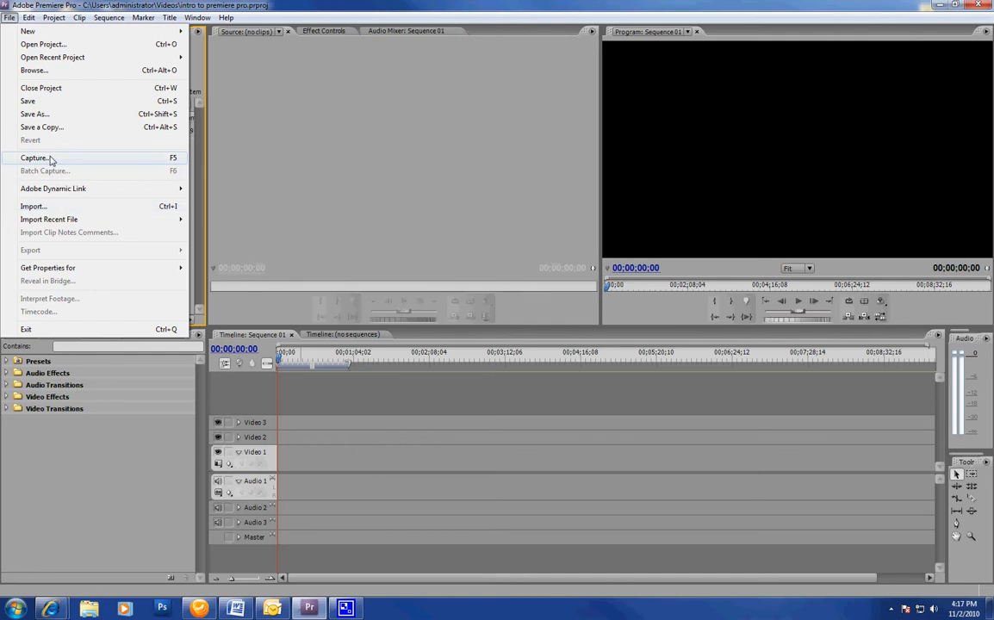
pyautogui.click(52, 207)
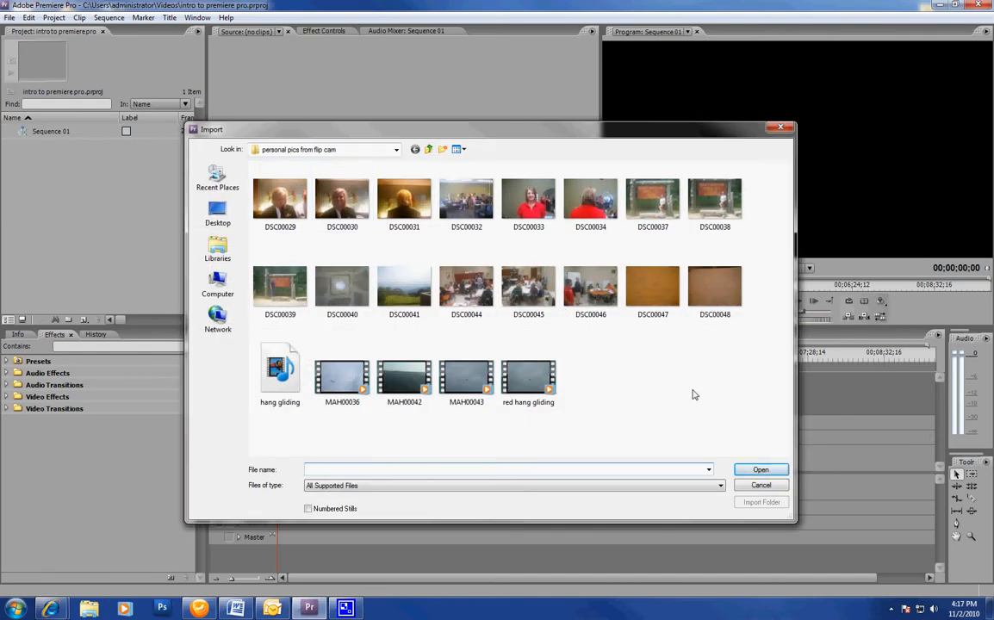
pyautogui.click(218, 248)
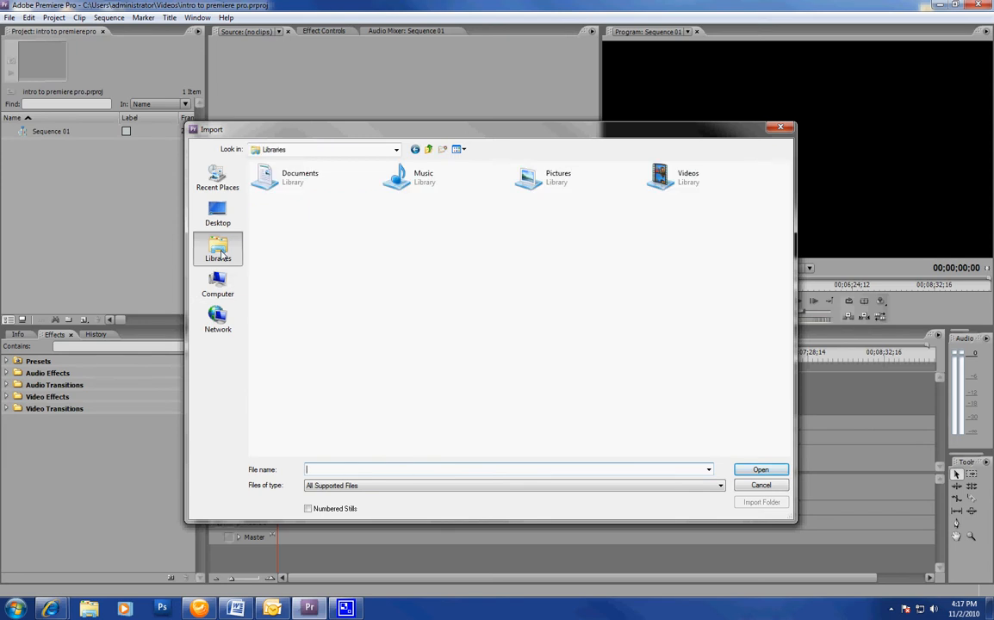
pyautogui.doubleClick(663, 177)
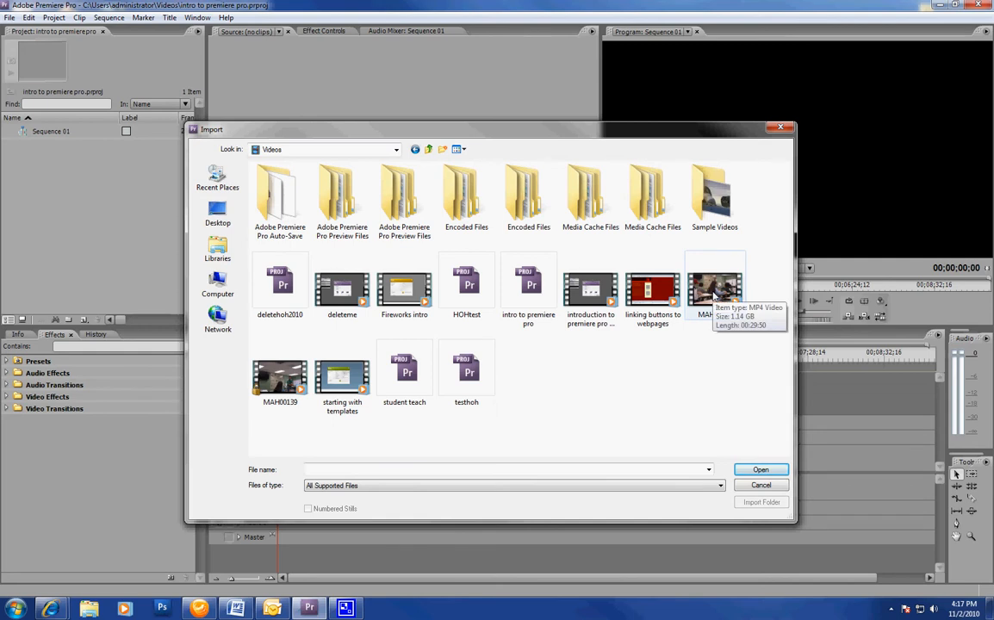
pyautogui.doubleClick(287, 386)
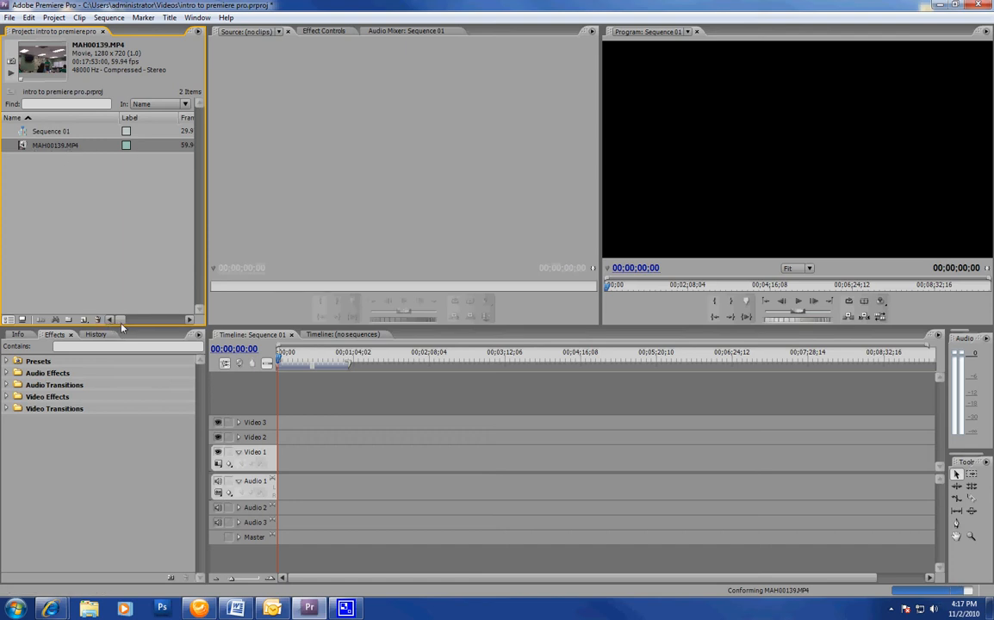
# - Examine the imported clip's details in the project list, including frame rate, media end, durations, video out point and video info
pyautogui.click(191, 320)
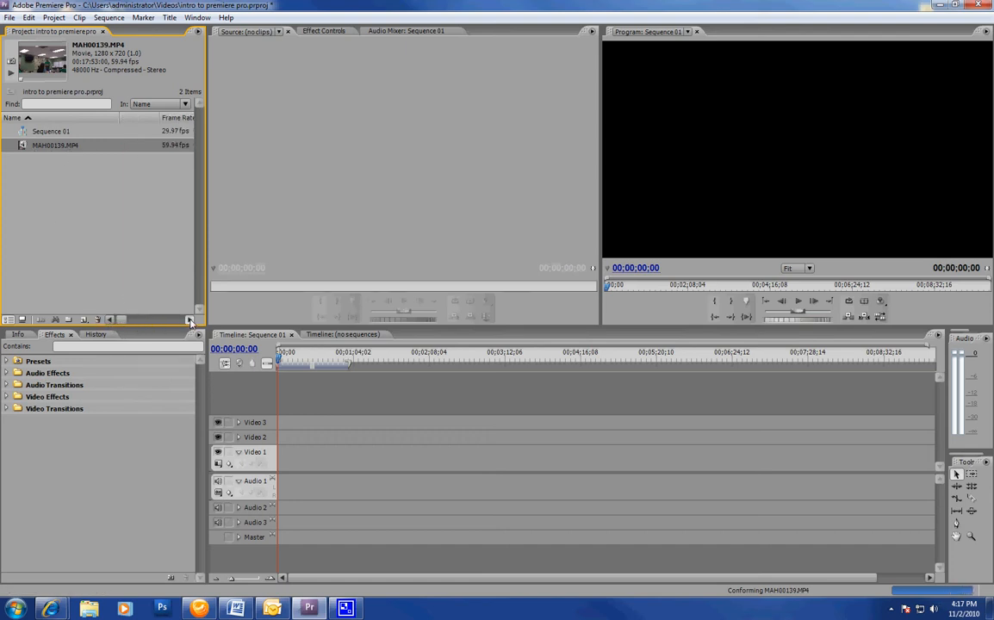
pyautogui.click(109, 319)
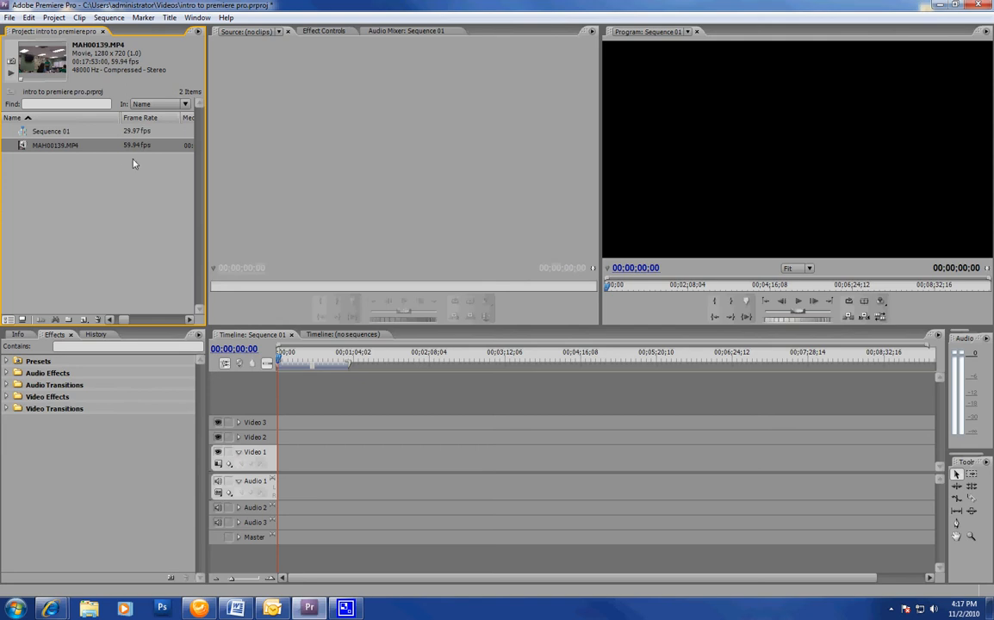
pyautogui.click(189, 320)
pyautogui.click(190, 320)
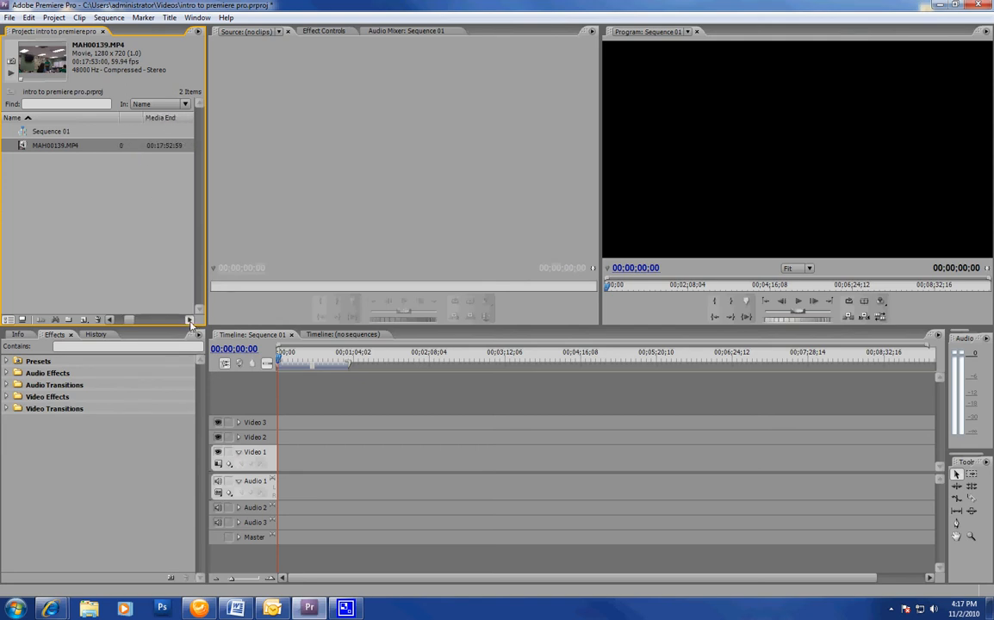
pyautogui.click(119, 320)
pyautogui.click(190, 320)
pyautogui.click(190, 319)
pyautogui.click(191, 320)
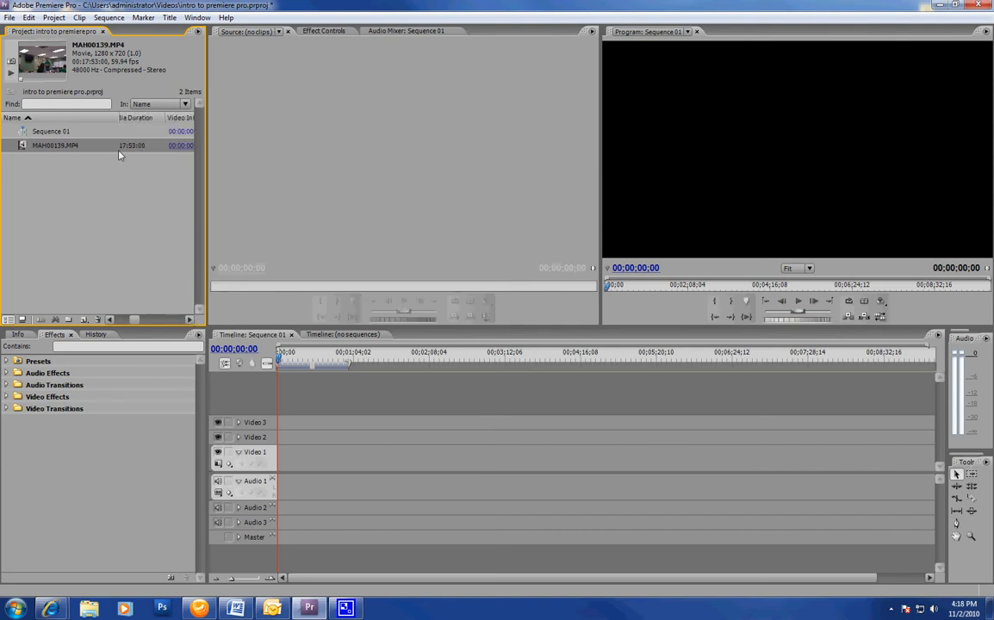
pyautogui.click(190, 320)
pyautogui.click(190, 321)
pyautogui.click(190, 320)
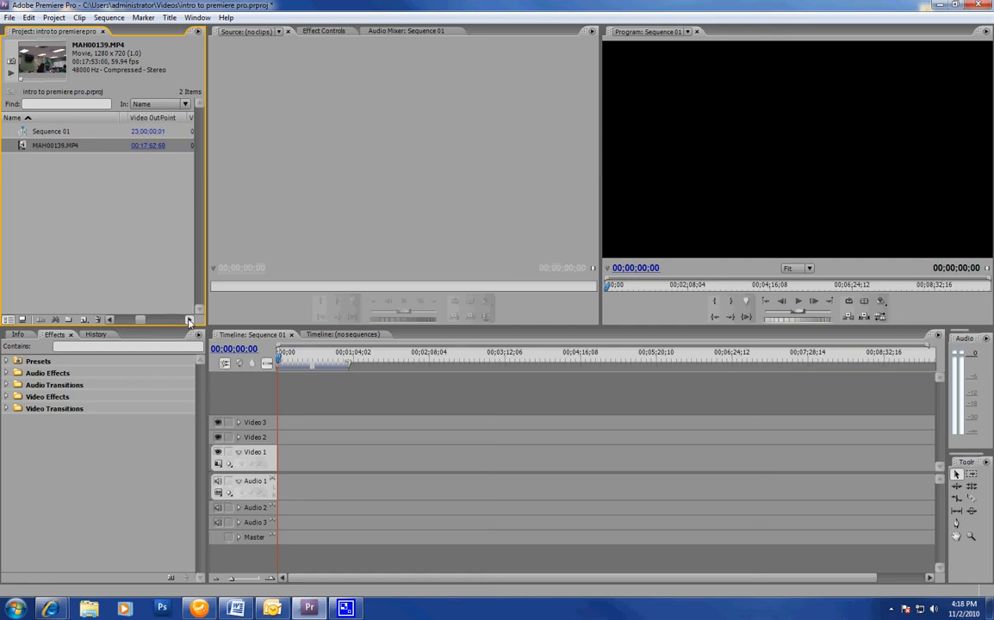
pyautogui.click(189, 320)
pyautogui.click(189, 320)
pyautogui.click(190, 321)
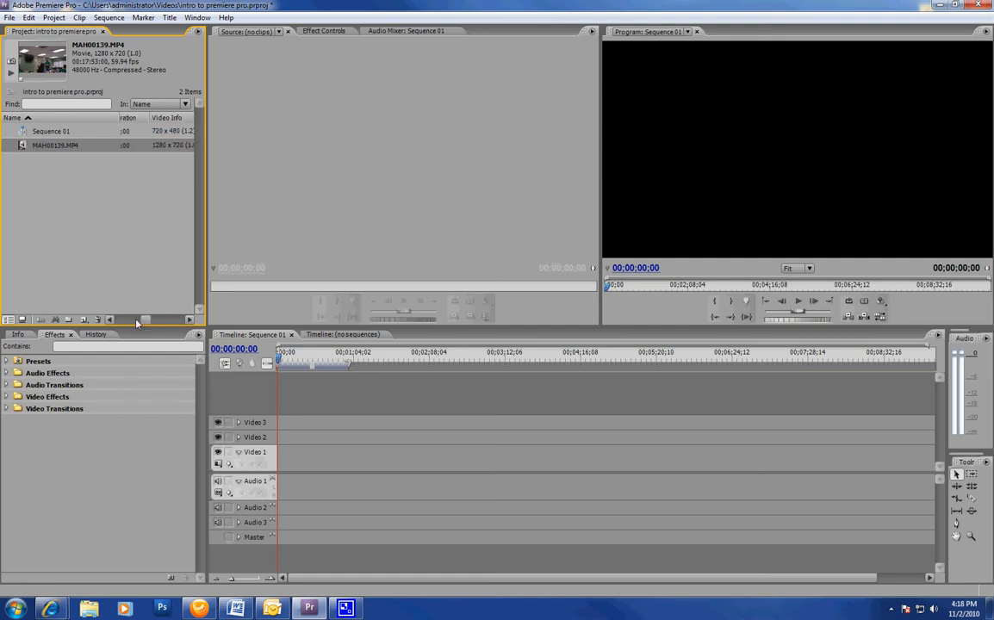
pyautogui.moveTo(145, 321); pyautogui.dragTo(109, 321)
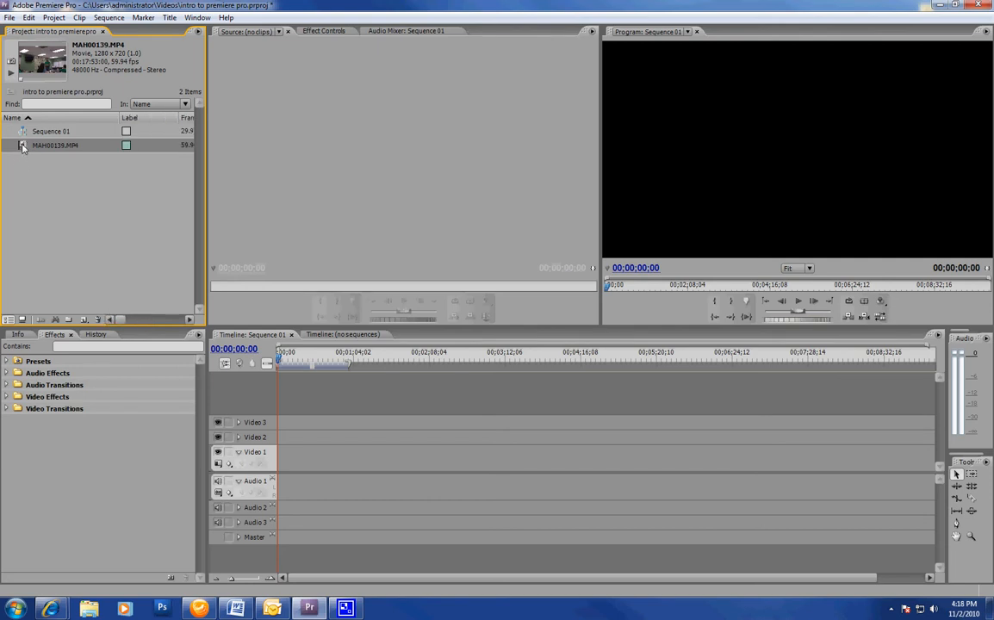
# - Load MAH00139.MP4 as the source clip, mark In at 00:00:00:00 and Out at about 00:03:11:29, and insert that section into Sequence 01
pyautogui.moveTo(23, 146); pyautogui.dragTo(326, 166)
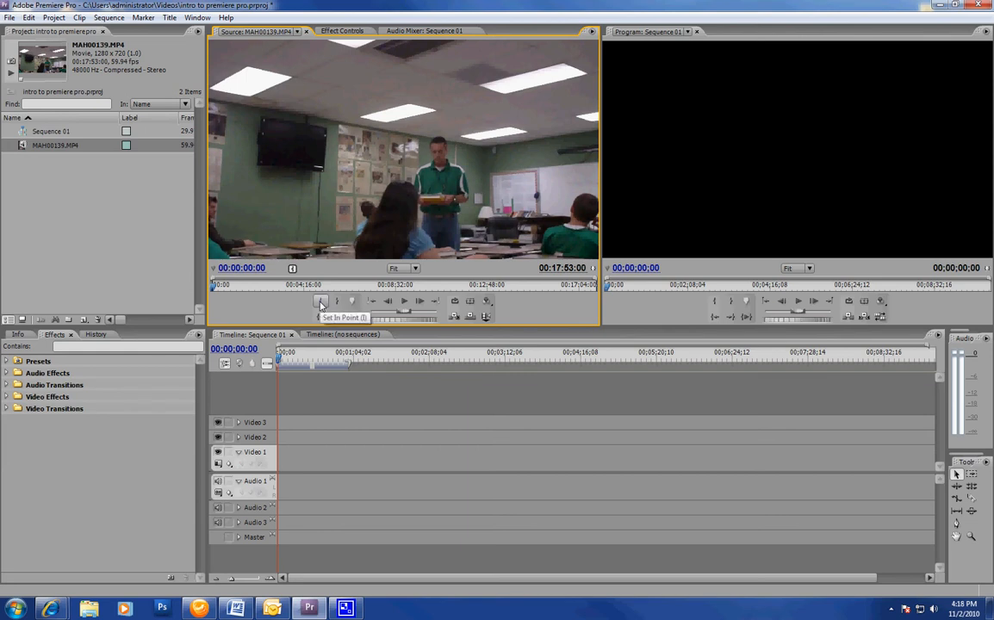
pyautogui.click(321, 304)
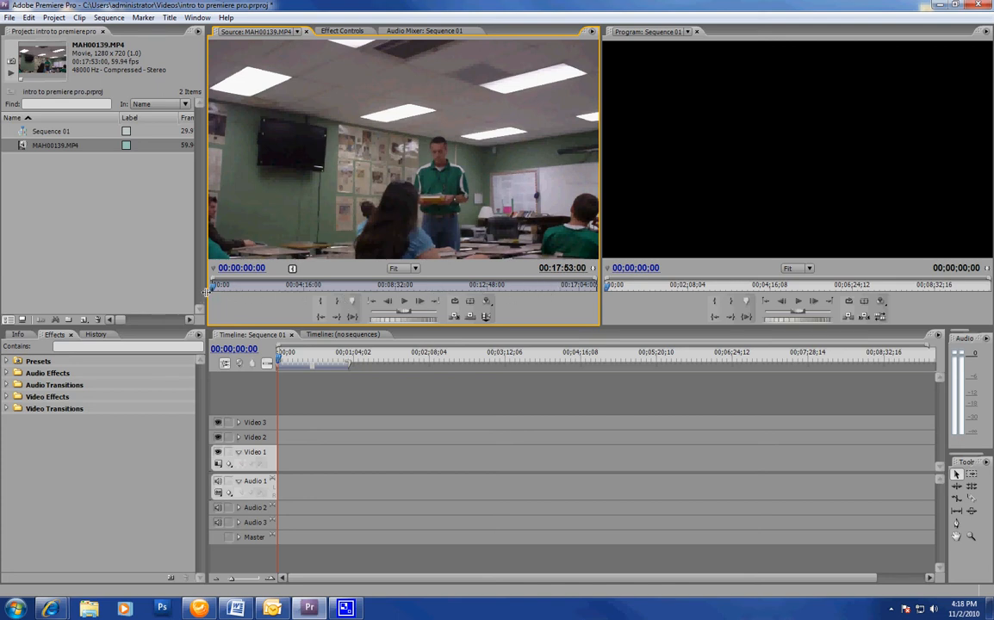
pyautogui.moveTo(215, 290); pyautogui.dragTo(283, 291)
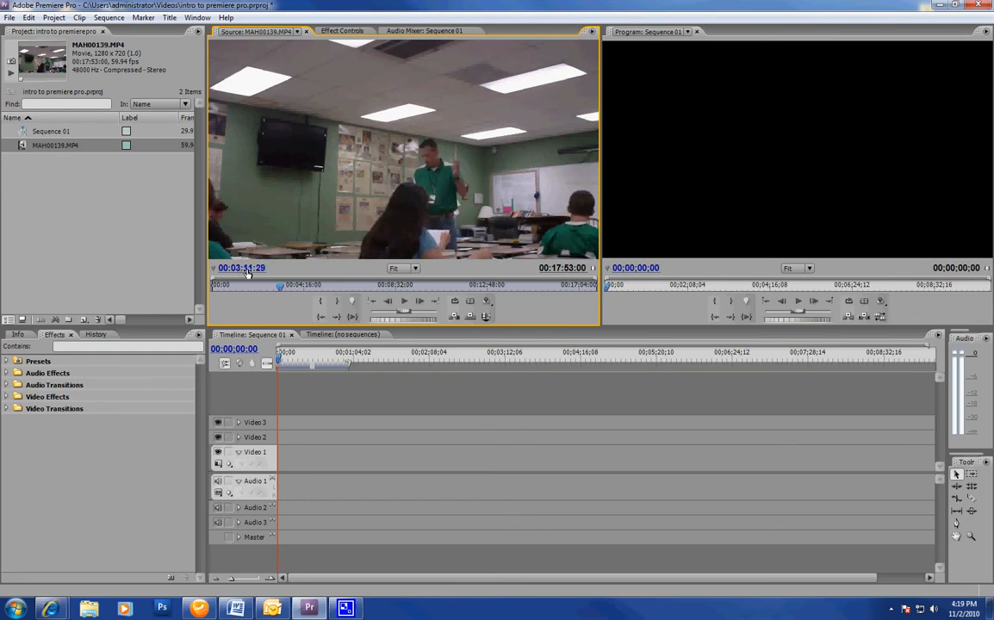
pyautogui.click(338, 305)
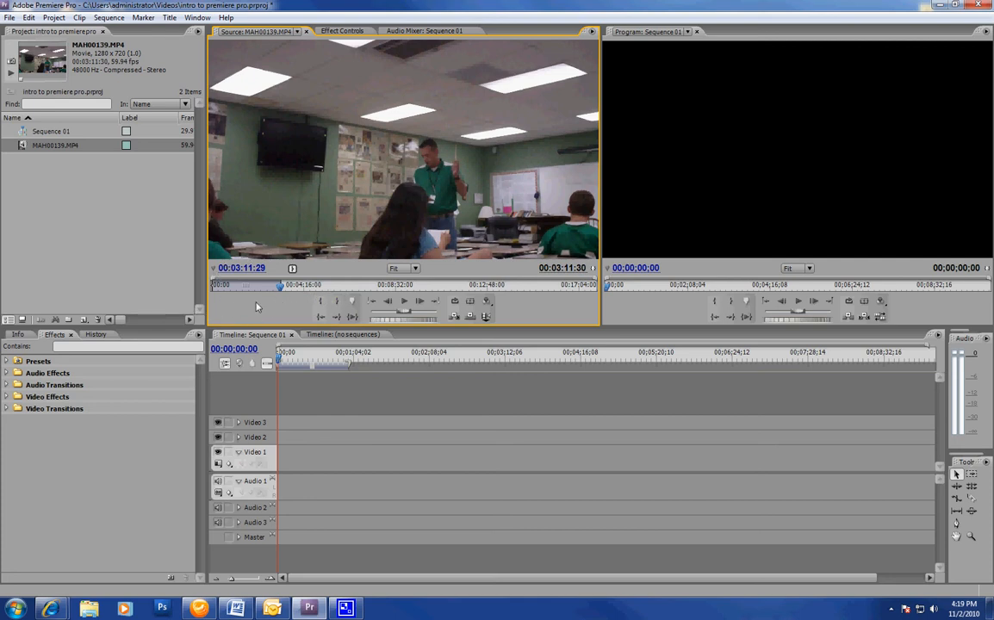
pyautogui.click(456, 318)
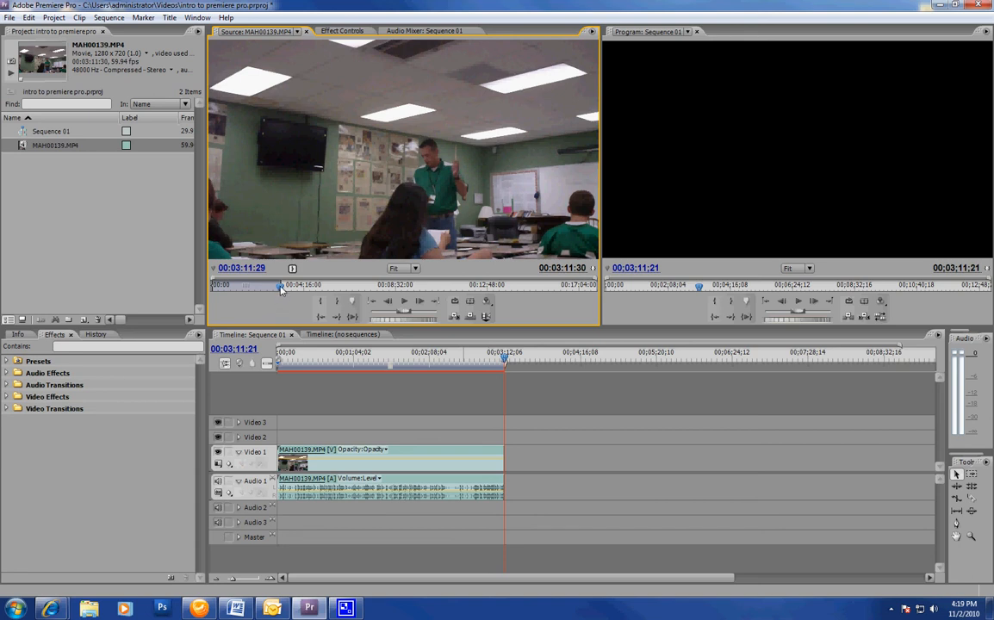
# - Mark a second source section from about 00:05:46:40 to 00:08:11:56 and insert it after the first clip in Sequence 01
pyautogui.moveTo(280, 289); pyautogui.dragTo(338, 287)
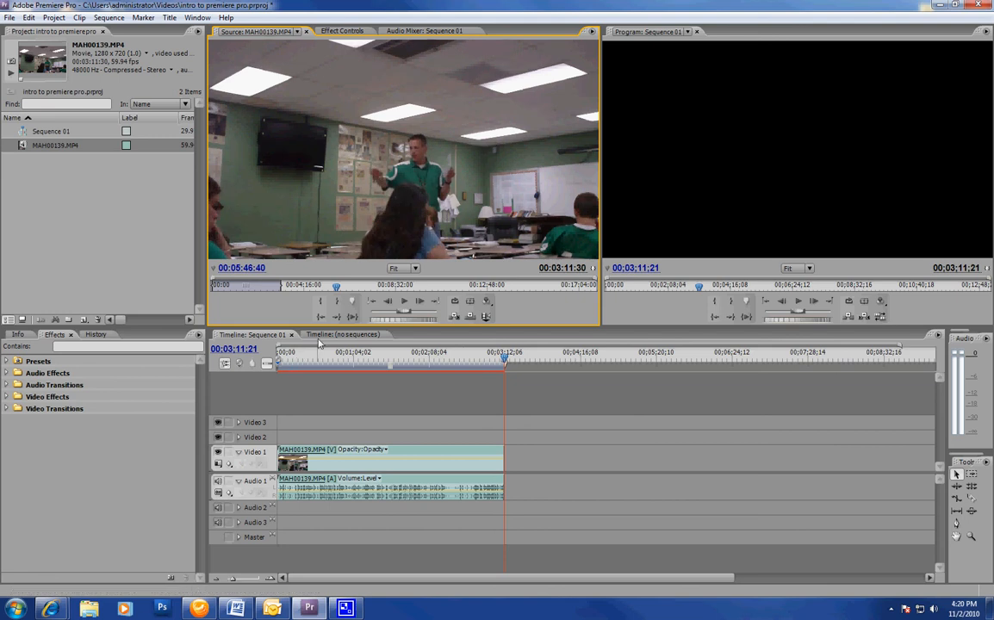
pyautogui.click(321, 302)
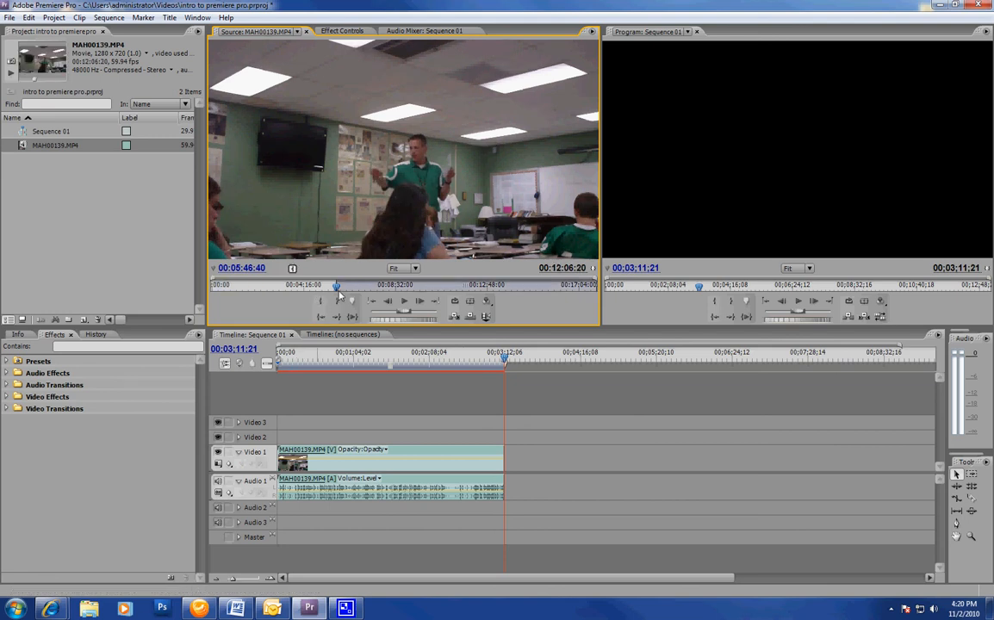
pyautogui.moveTo(341, 292); pyautogui.dragTo(394, 291)
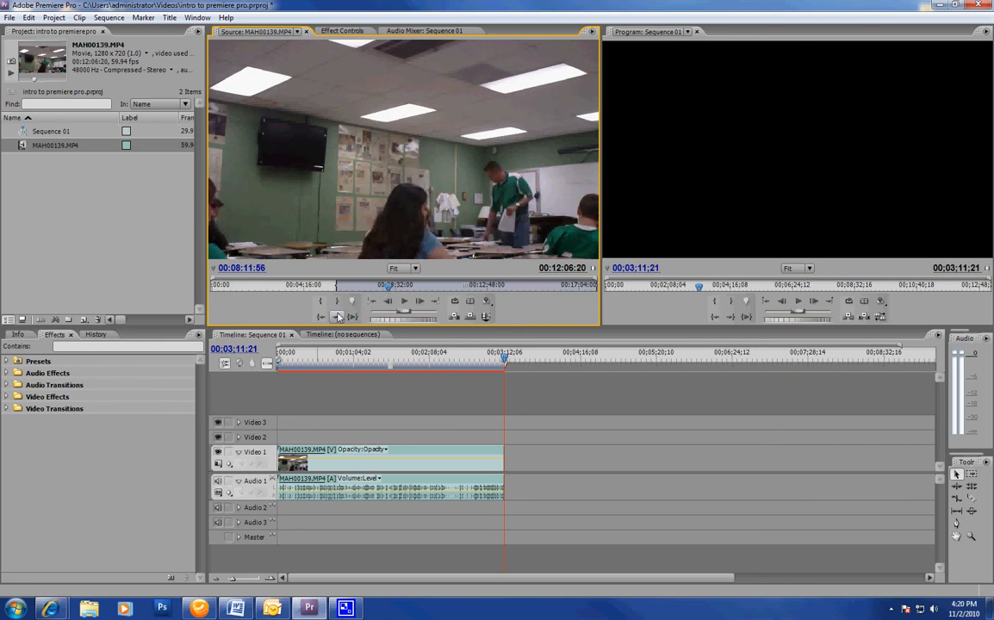
pyautogui.click(337, 303)
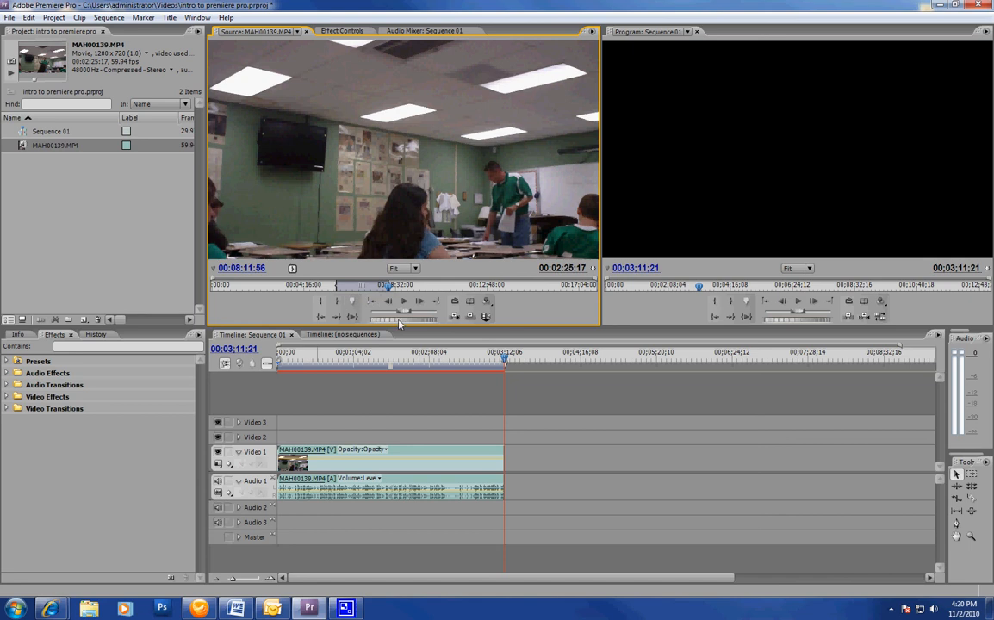
pyautogui.click(454, 317)
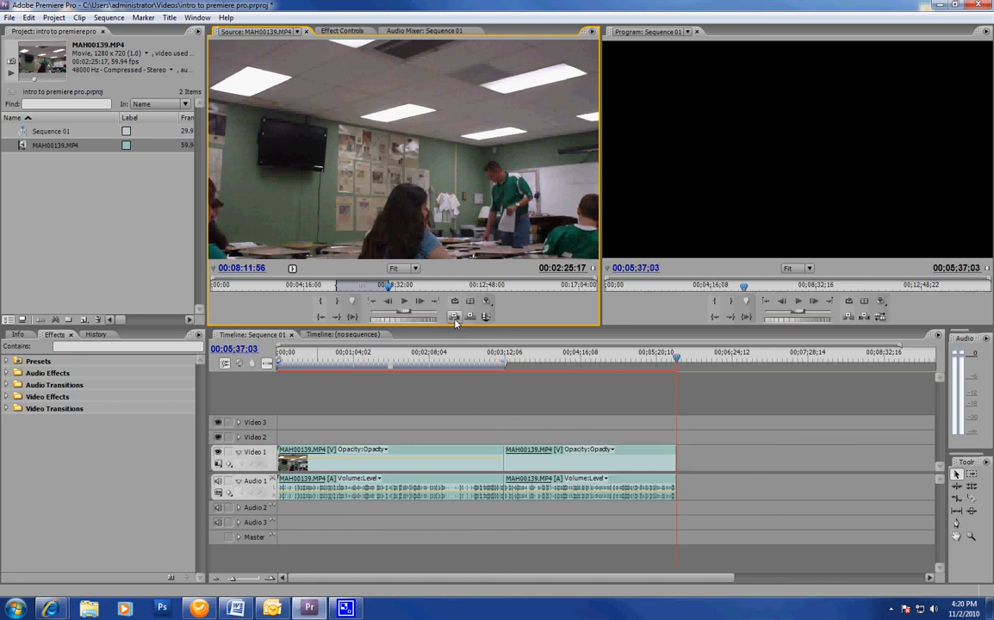